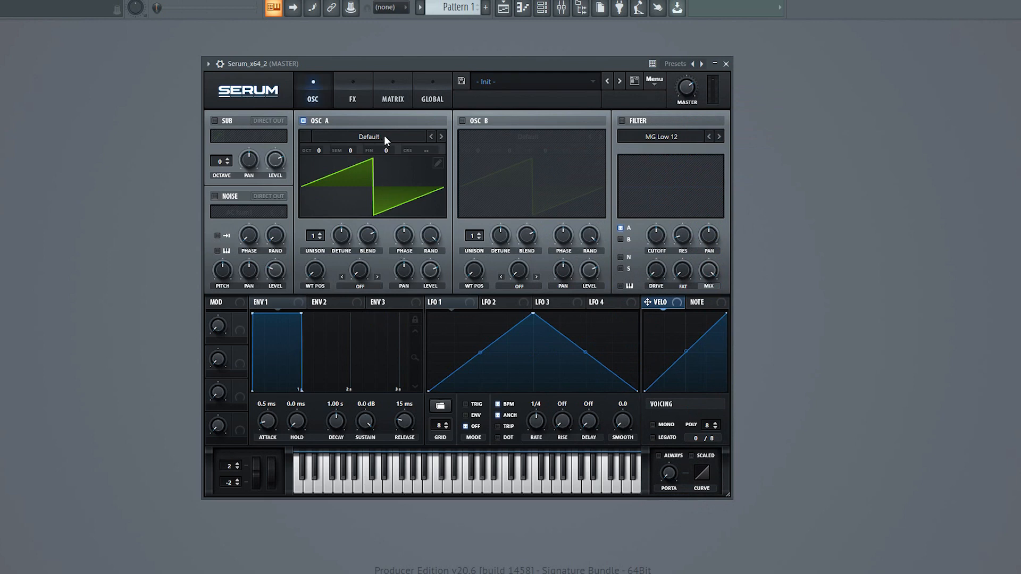
- Load the analog PWM Restricted wavetable in OSC A with 7 unison voices, reduced detune and wavetable position 15
{"action": "left_click", "coordinate": [384, 136]}
{"action": "mouse_move", "coordinate": [392, 154]}
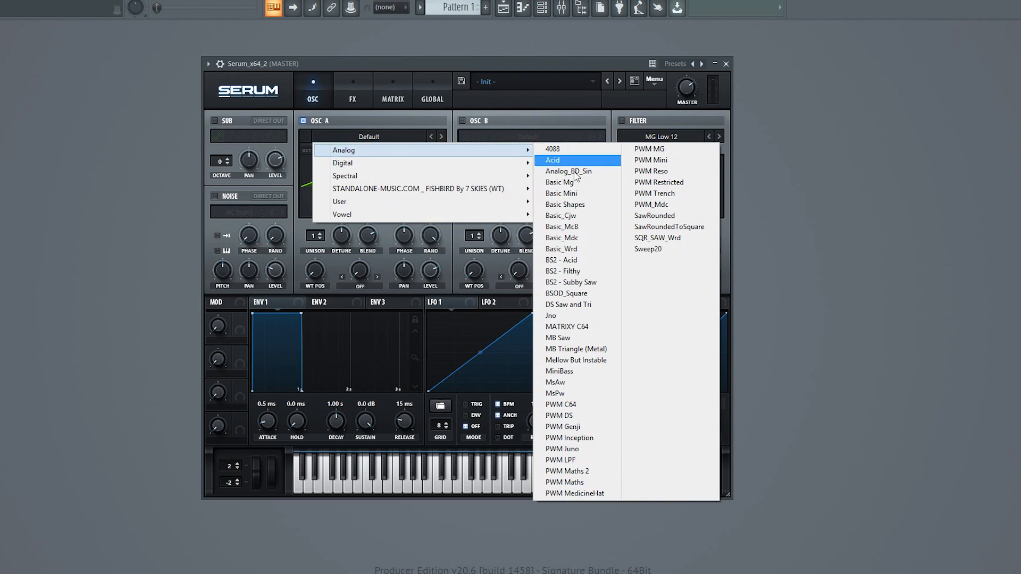
{"action": "left_click", "coordinate": [663, 182]}
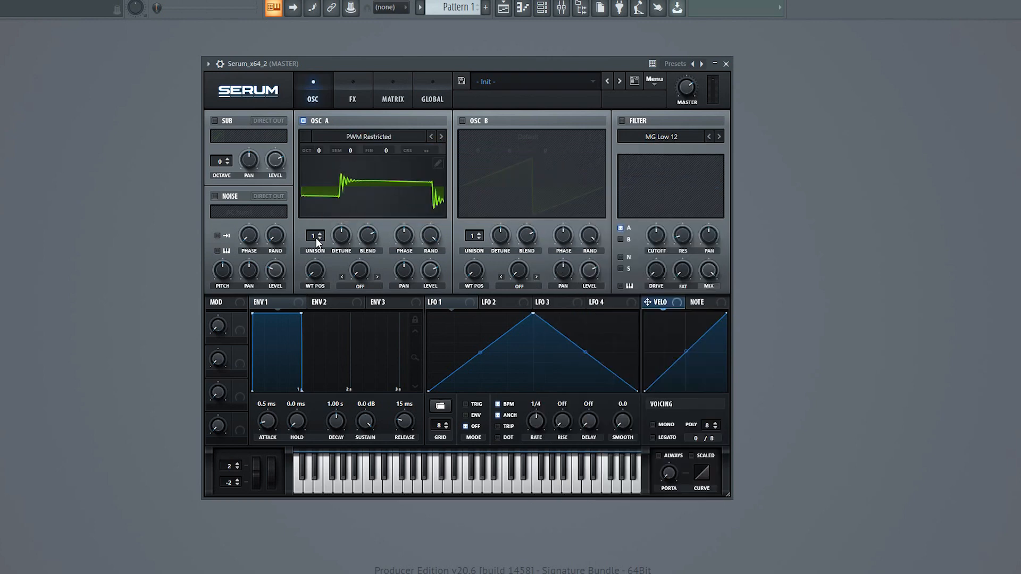
{"action": "left_click_drag", "start_coordinate": [311, 236], "coordinate": [314, 215]}
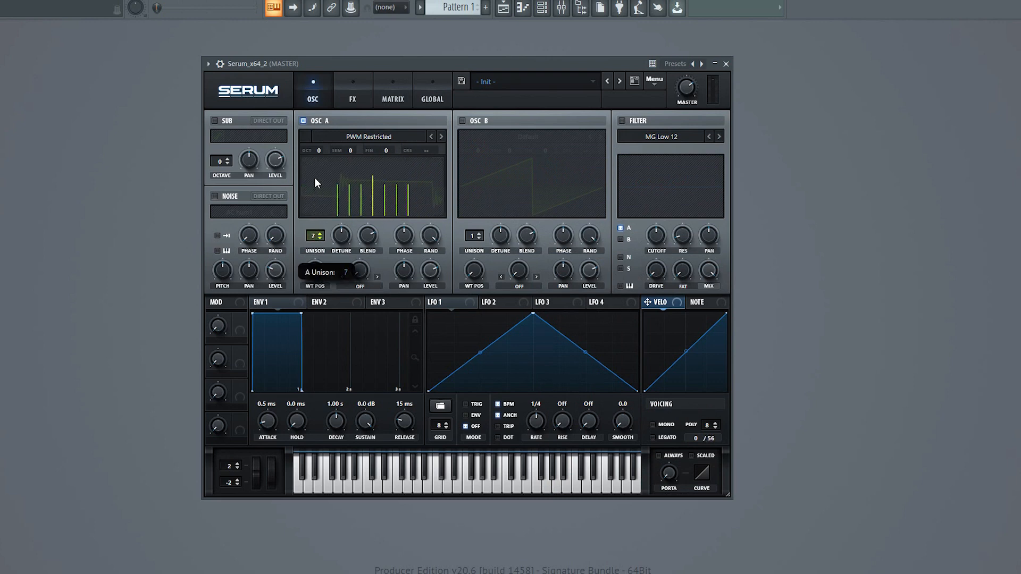
{"action": "left_click_drag", "start_coordinate": [343, 236], "coordinate": [338, 258]}
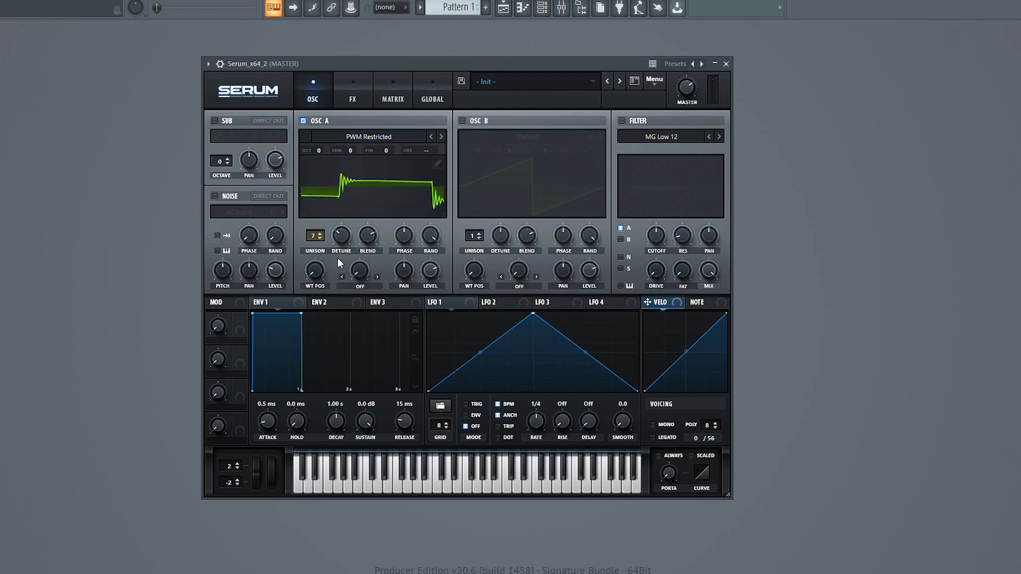
{"action": "left_click_drag", "start_coordinate": [314, 267], "coordinate": [314, 256]}
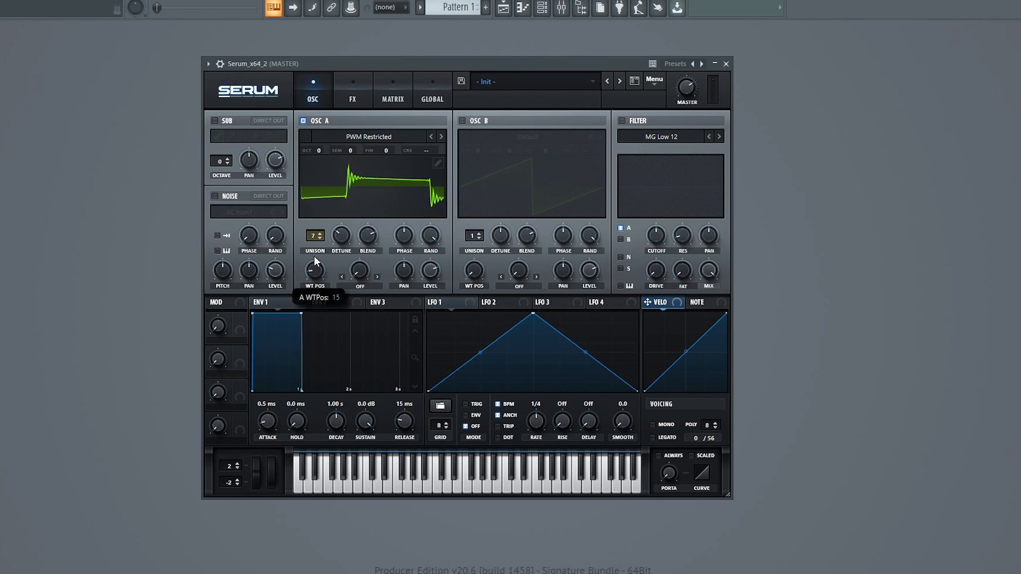
- Enable OSC B with the analog MB Saw wavetable, 9 unison voices and reduced detune
{"action": "left_click", "coordinate": [462, 122]}
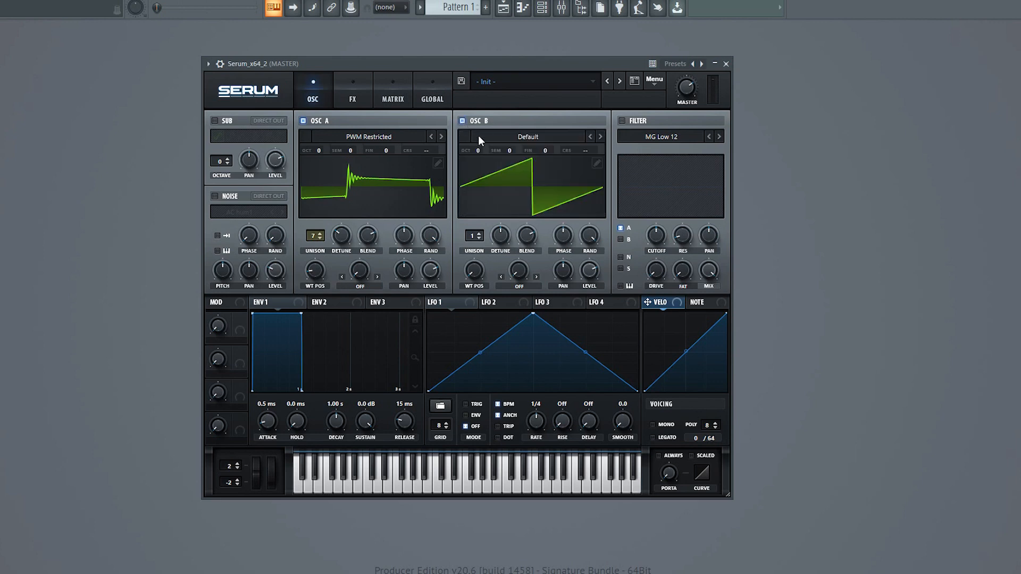
{"action": "left_click", "coordinate": [479, 140]}
{"action": "mouse_move", "coordinate": [532, 150]}
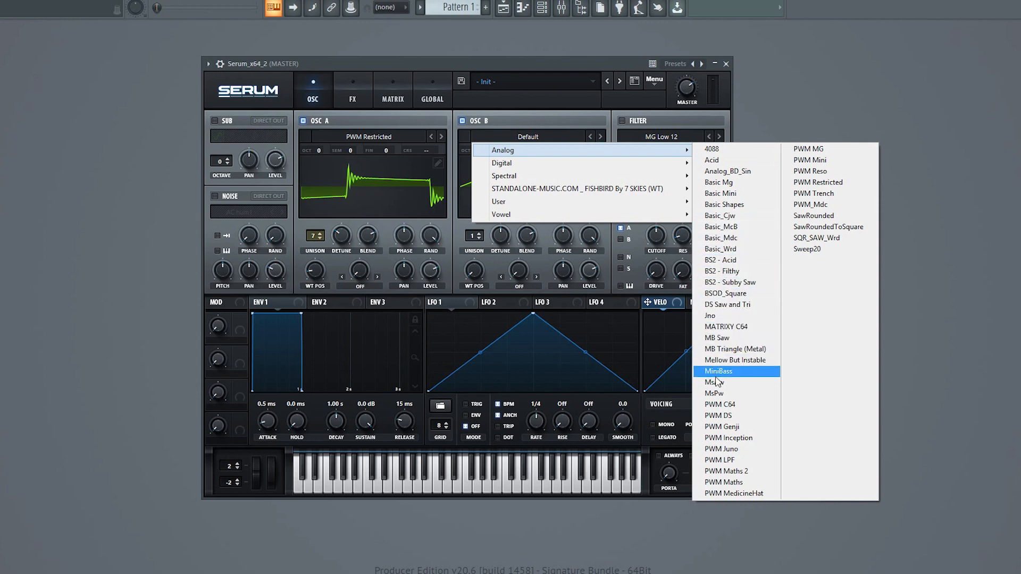
{"action": "left_click", "coordinate": [719, 338]}
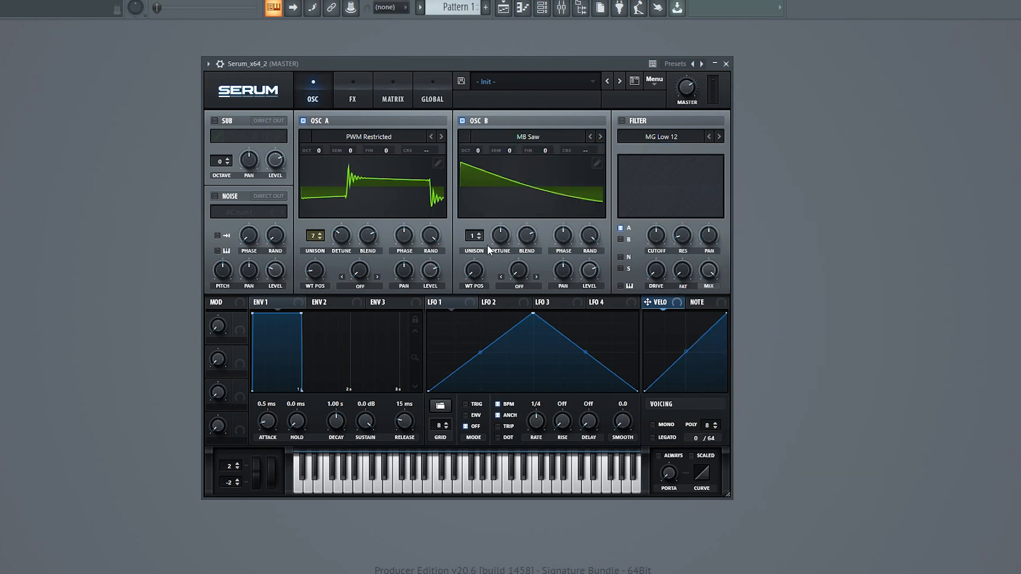
{"action": "left_click_drag", "start_coordinate": [475, 234], "coordinate": [491, 177]}
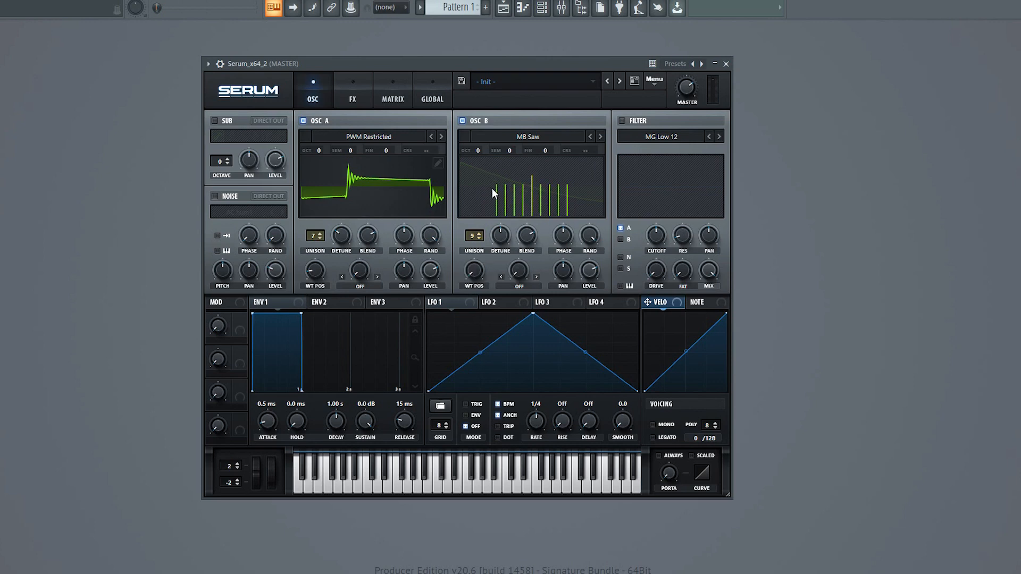
{"action": "left_click_drag", "start_coordinate": [497, 237], "coordinate": [497, 259]}
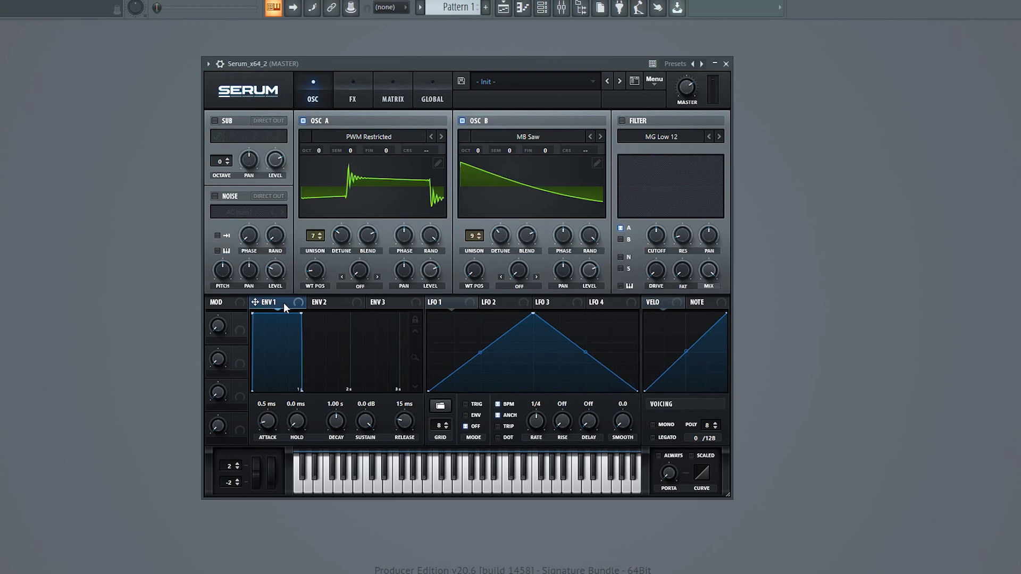
- Shape ENV 1 with 0.0 ms attack, 519 ms decay, -16.7 dB sustain and 424 ms release
{"action": "left_click_drag", "start_coordinate": [264, 428], "coordinate": [262, 477]}
{"action": "left_click_drag", "start_coordinate": [338, 414], "coordinate": [338, 423]}
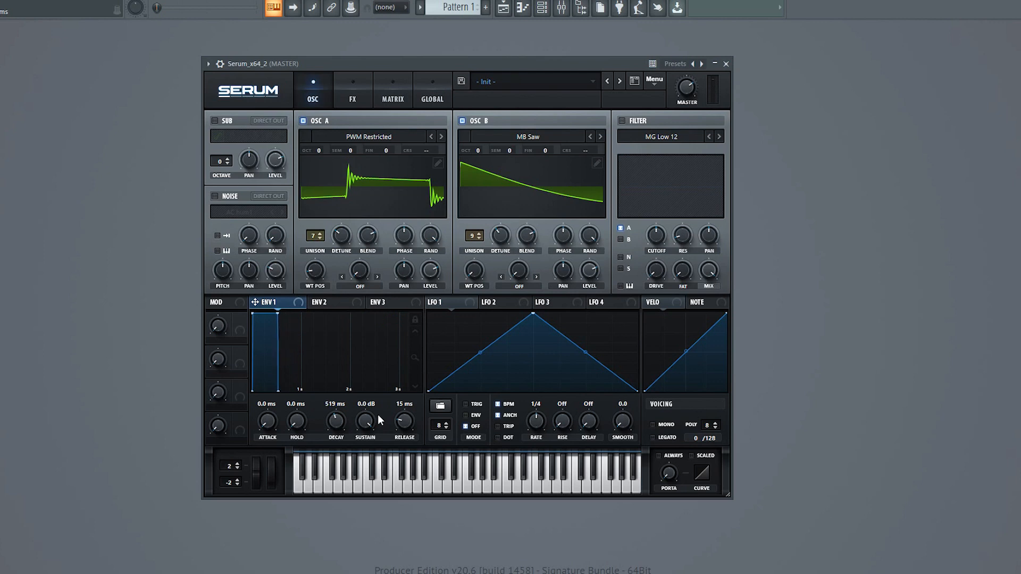
{"action": "mouse_move", "coordinate": [365, 421]}
{"action": "left_mouse_down"}
{"action": "mouse_move", "coordinate": [350, 464]}
{"action": "mouse_move", "coordinate": [365, 430]}
{"action": "left_mouse_up"}
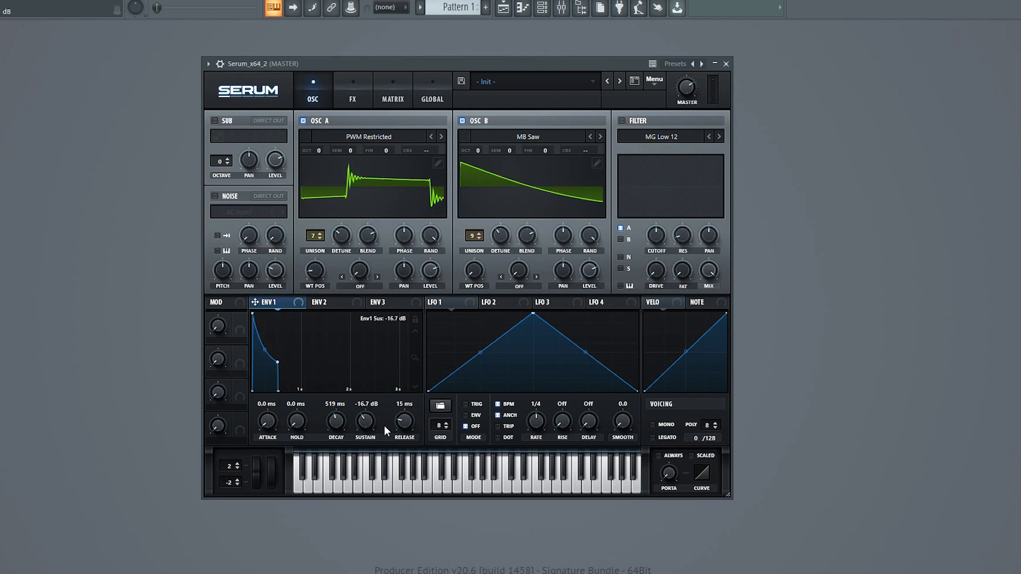
{"action": "left_click_drag", "start_coordinate": [404, 423], "coordinate": [412, 403]}
- Reshape LFO 1 into a steep downward decay curve in ENV mode, with BPM sync off and a 0.6 Hz rate
{"action": "left_click", "coordinate": [466, 303]}
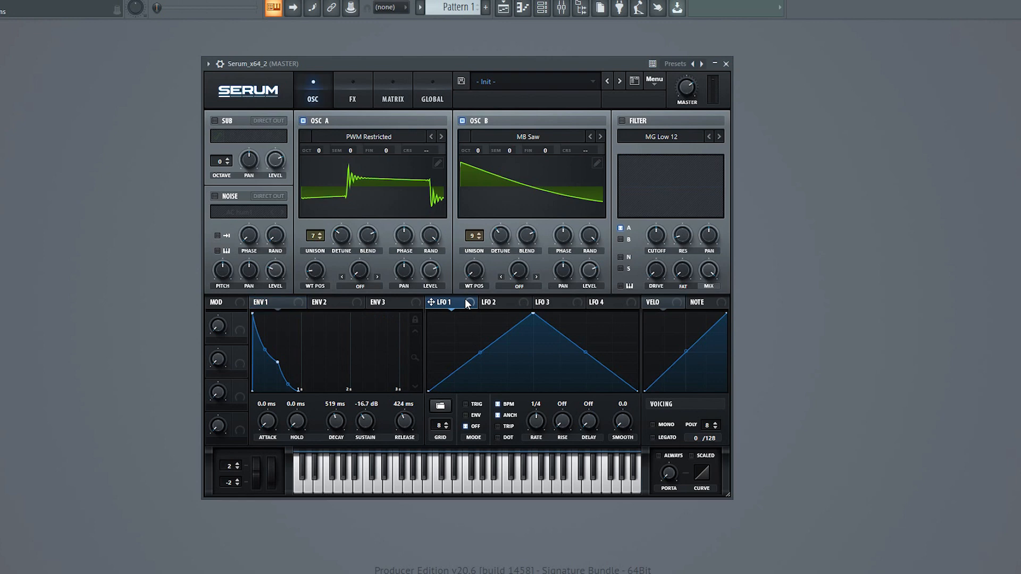
{"action": "left_click_drag", "start_coordinate": [534, 315], "coordinate": [430, 304]}
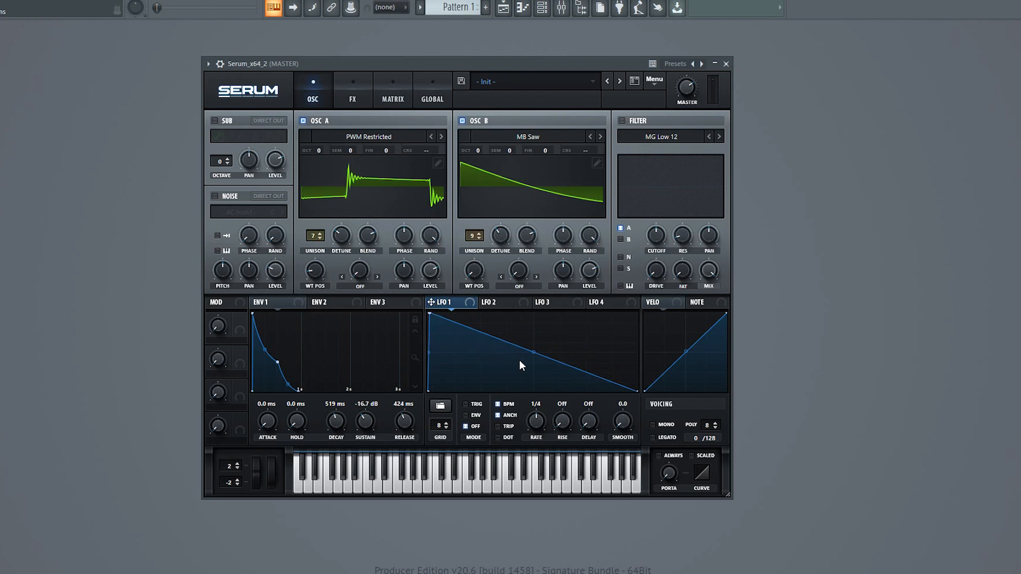
{"action": "left_click_drag", "start_coordinate": [529, 355], "coordinate": [480, 386]}
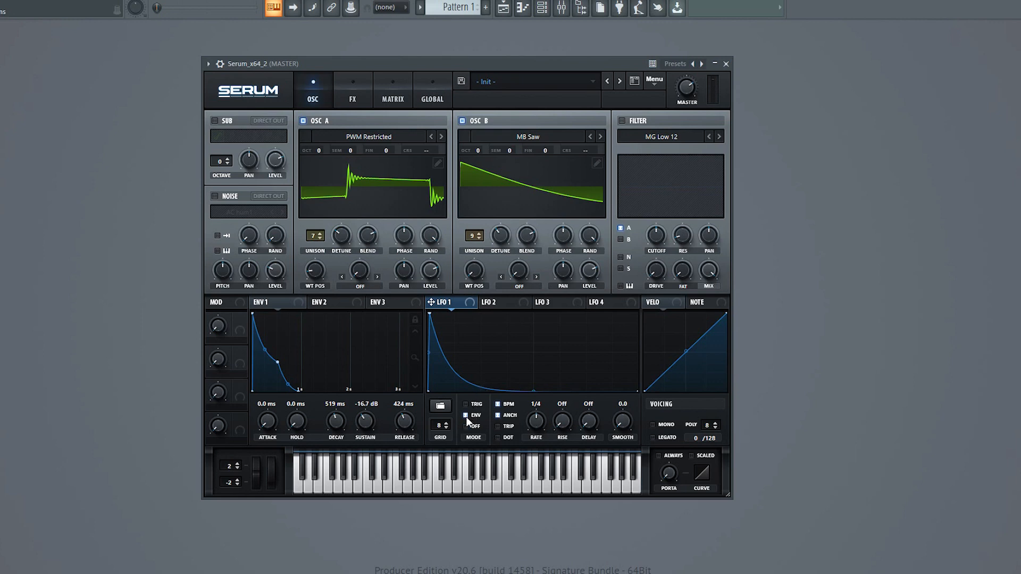
{"action": "left_click", "coordinate": [497, 406]}
{"action": "left_click_drag", "start_coordinate": [536, 422], "coordinate": [523, 431]}
- Assign LFO 1 to modulate the levels of OSC A and OSC B
{"action": "left_click_drag", "start_coordinate": [457, 307], "coordinate": [425, 270]}
{"action": "left_click_drag", "start_coordinate": [464, 304], "coordinate": [588, 269]}
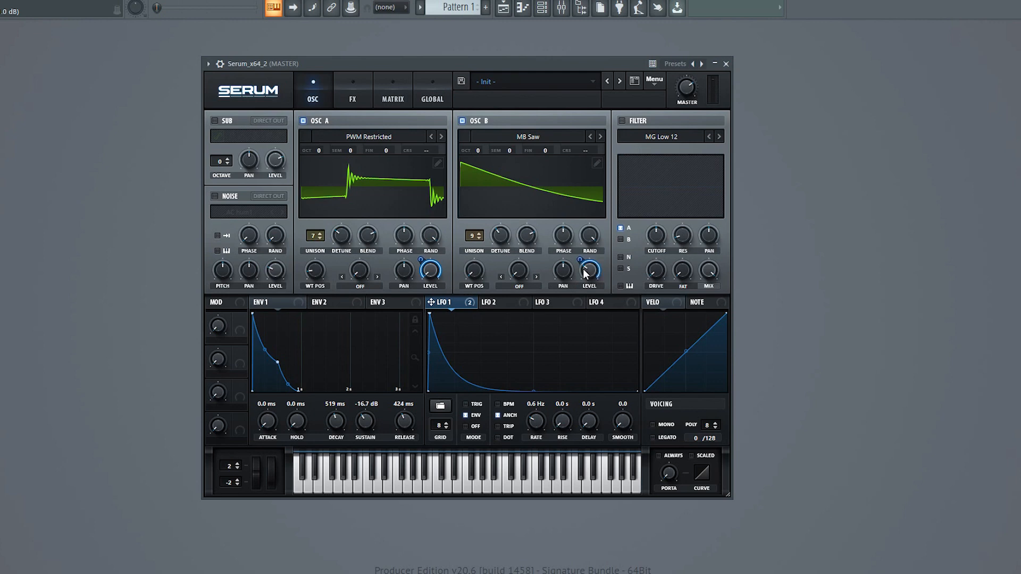
{"action": "scroll", "coordinate": [590, 272], "scroll_direction": "up", "scroll_amount": 2}
- Enable the filter and set its type to Low 24
{"action": "left_click", "coordinate": [621, 122]}
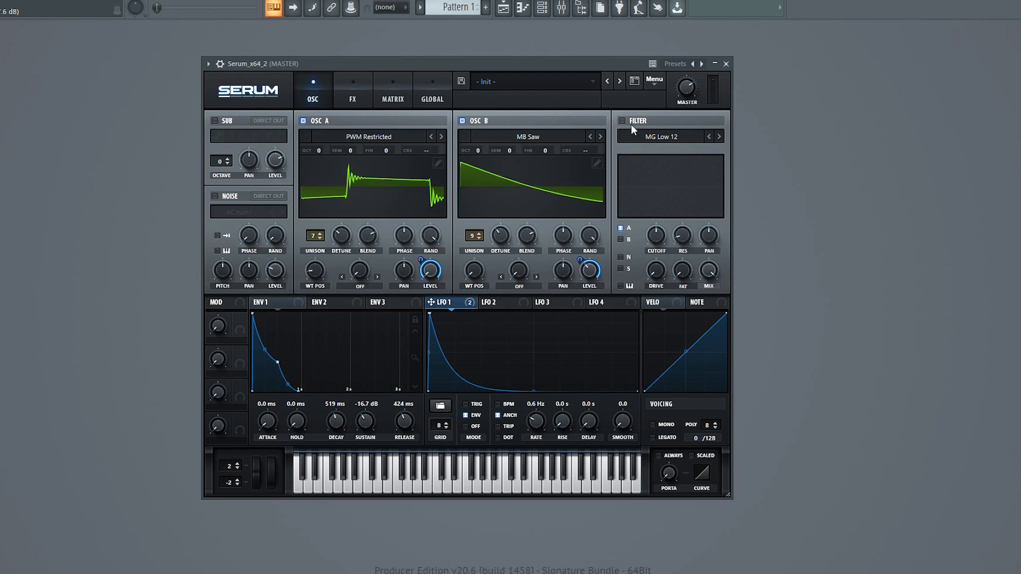
{"action": "left_click", "coordinate": [719, 137]}
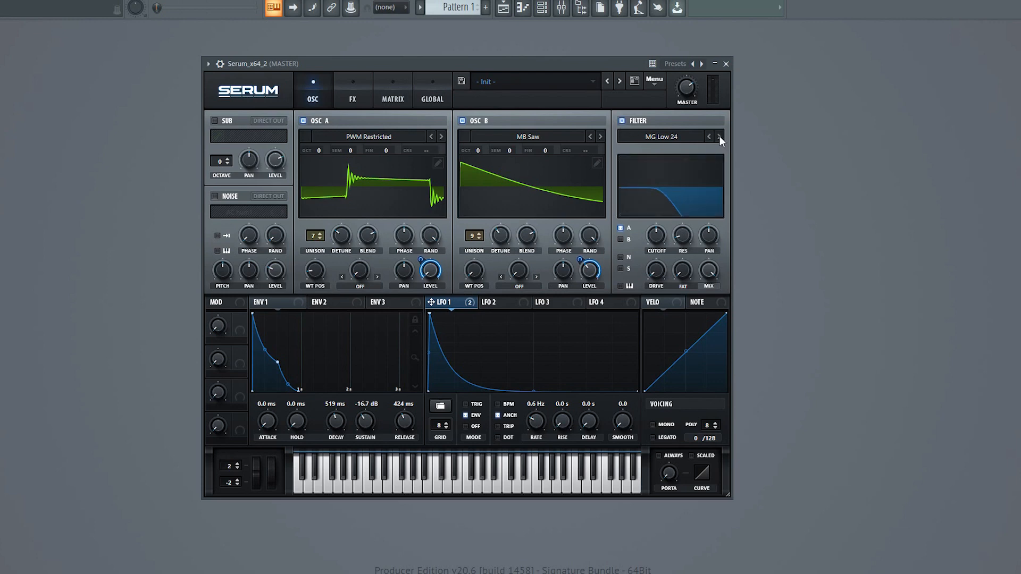
{"action": "left_click", "coordinate": [684, 138]}
{"action": "mouse_move", "coordinate": [683, 151]}
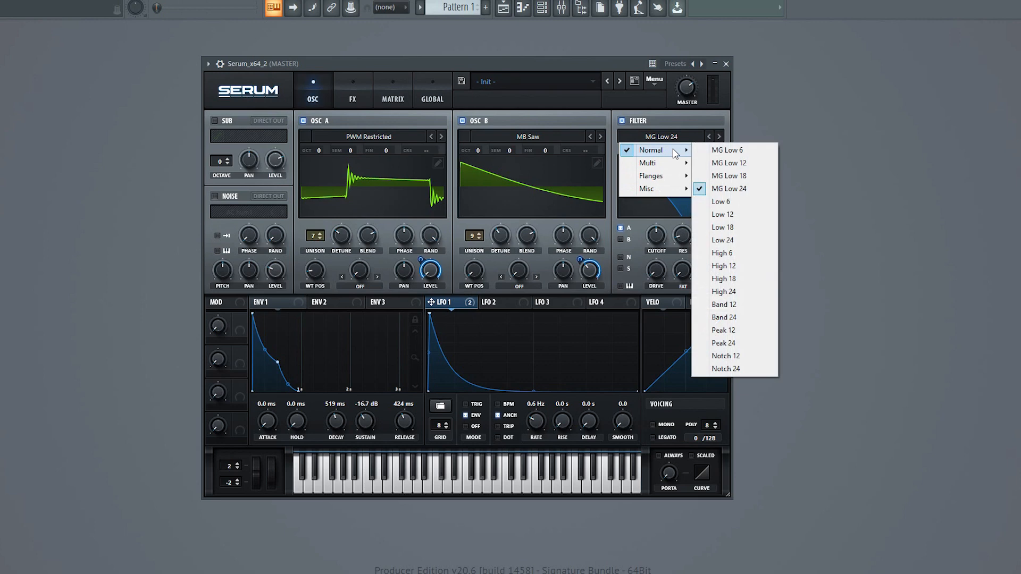
{"action": "left_click", "coordinate": [726, 240]}
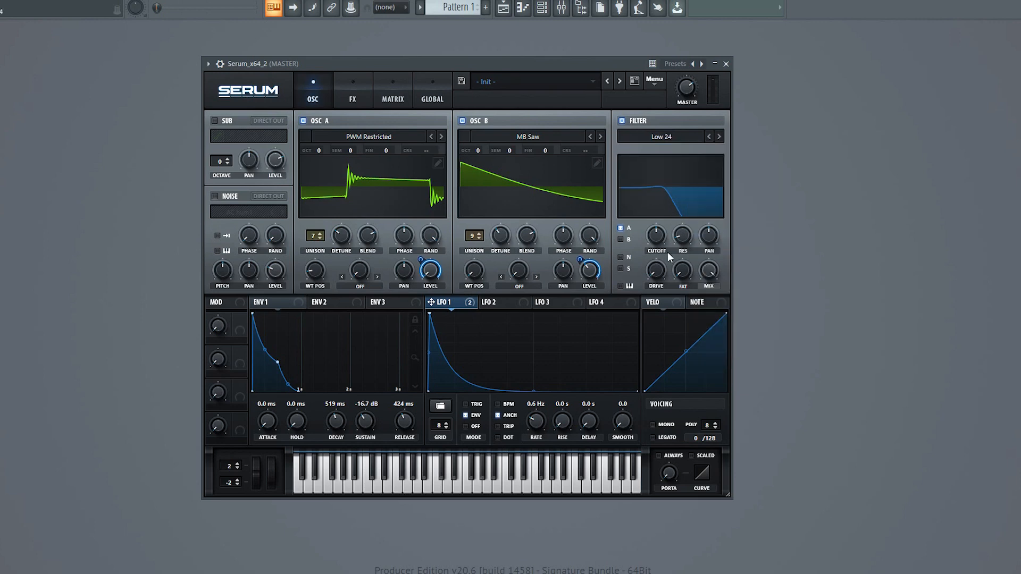
- Route OSC B through the filter, lower the cutoff, and modulate the cutoff with LFO 1
{"action": "left_click", "coordinate": [621, 239]}
{"action": "left_click_drag", "start_coordinate": [652, 237], "coordinate": [646, 244]}
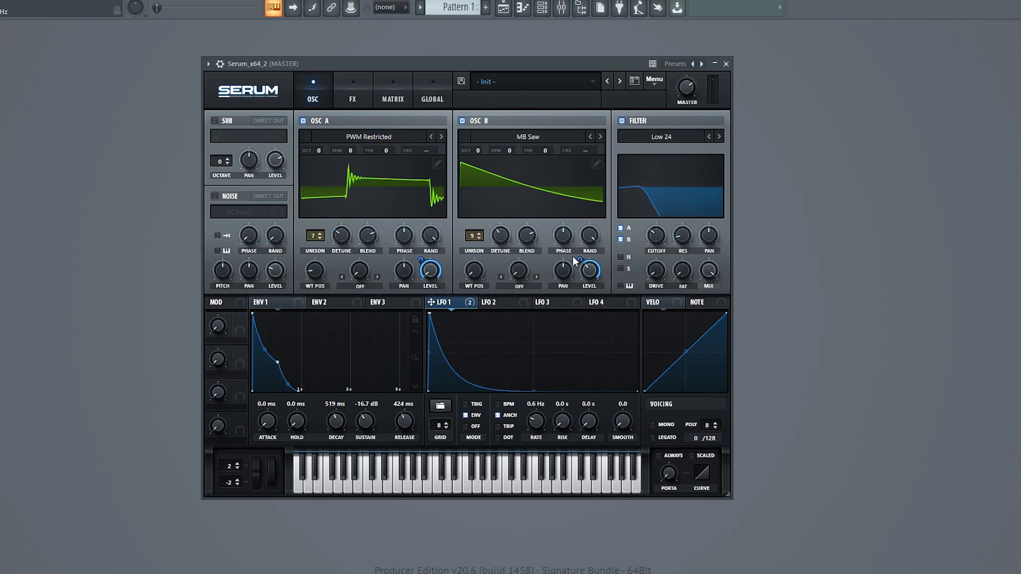
{"action": "left_click_drag", "start_coordinate": [461, 302], "coordinate": [658, 235]}
- Enable the noise oscillator with the ARP white sample at 13% level and route it through the filter
{"action": "left_click", "coordinate": [218, 197]}
{"action": "left_click", "coordinate": [229, 213]}
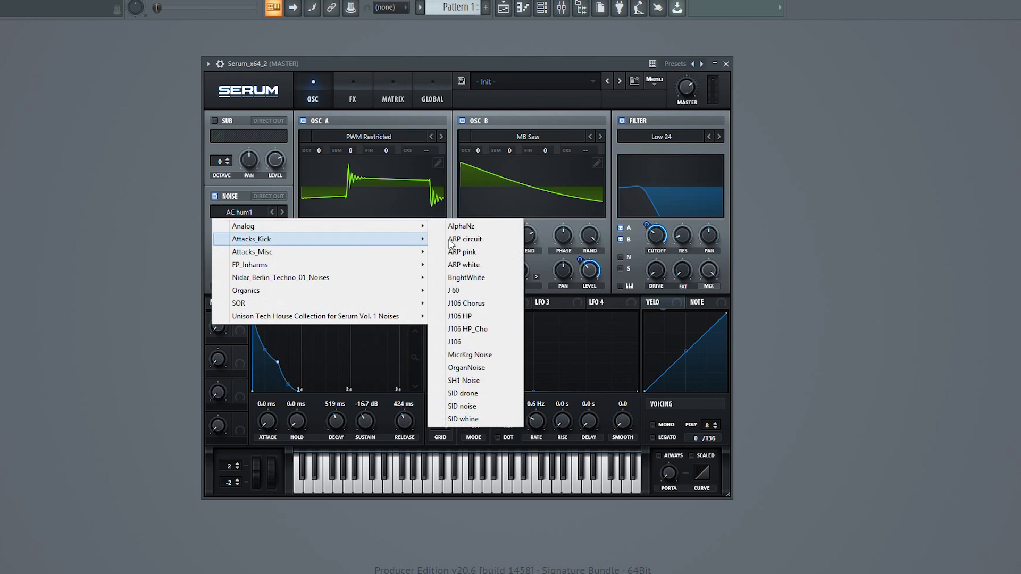
{"action": "left_click", "coordinate": [468, 265]}
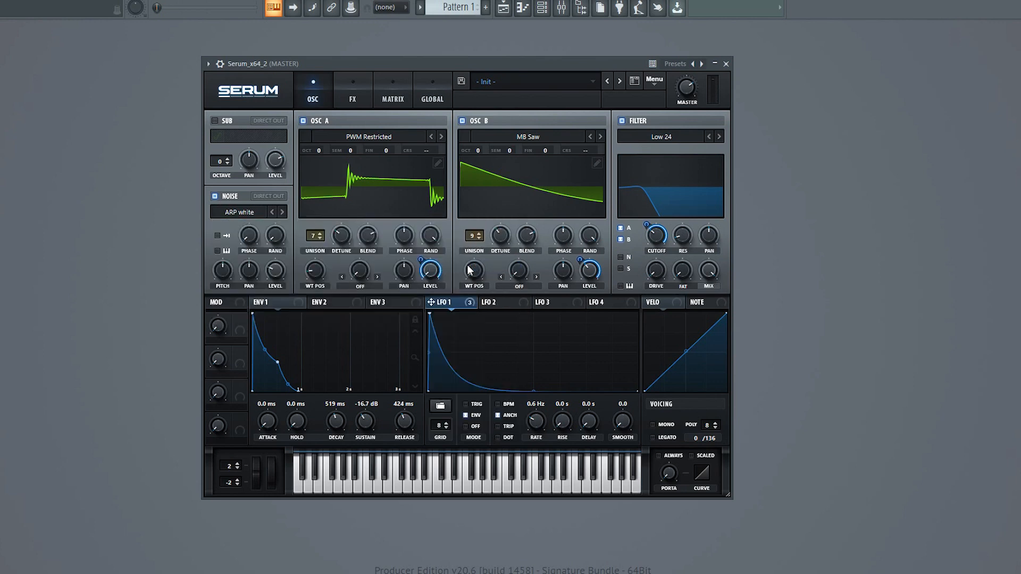
{"action": "left_click_drag", "start_coordinate": [271, 269], "coordinate": [266, 280]}
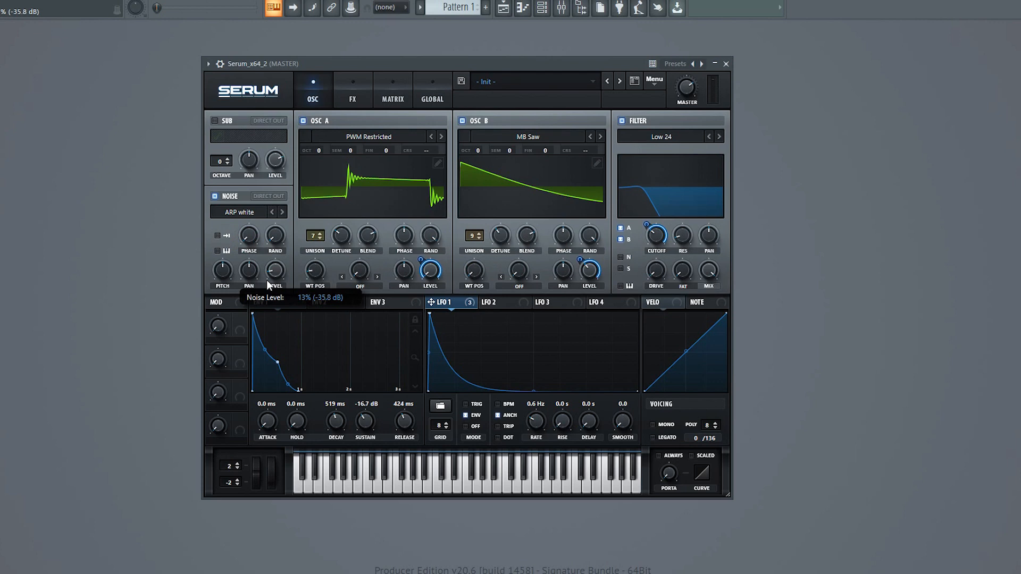
{"action": "left_click", "coordinate": [620, 258]}
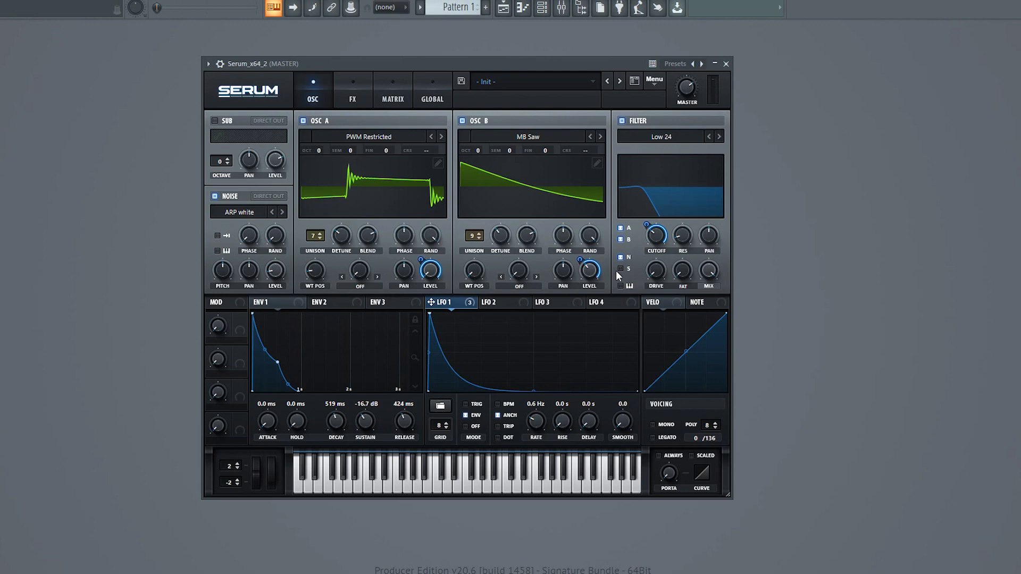
- Enable the Hyper/Dimension effect with Hyper unison 3, Hyper mix 14% and a reduced Dimension size
{"action": "left_click", "coordinate": [363, 99]}
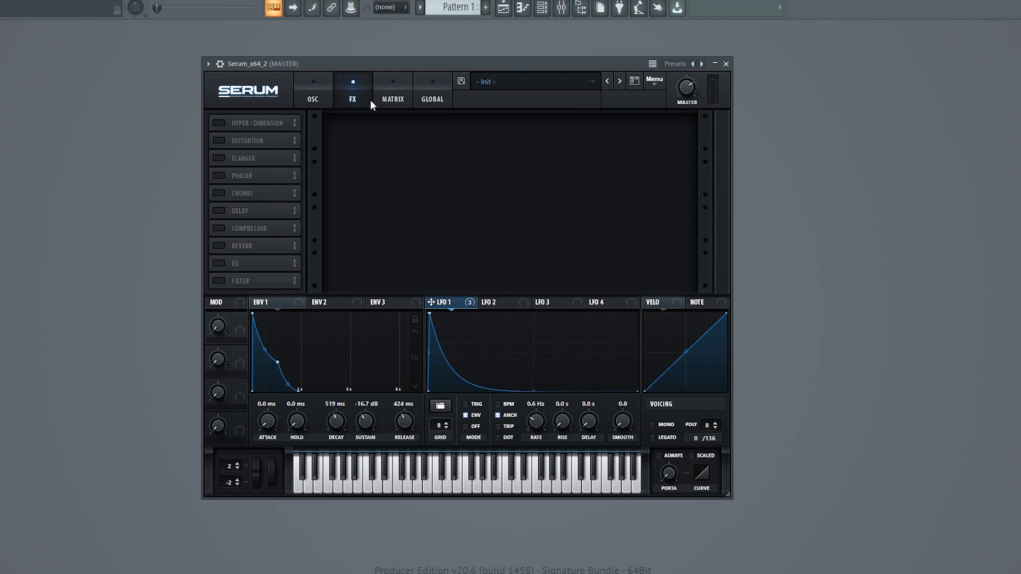
{"action": "left_click", "coordinate": [218, 124]}
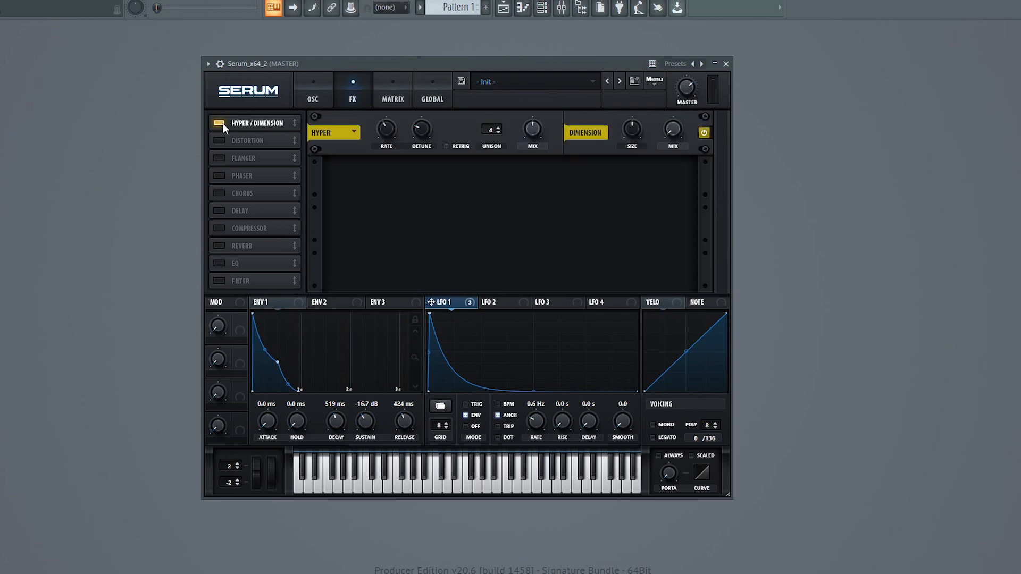
{"action": "mouse_move", "coordinate": [499, 134]}
{"action": "left_click_drag", "start_coordinate": [533, 129], "coordinate": [523, 166]}
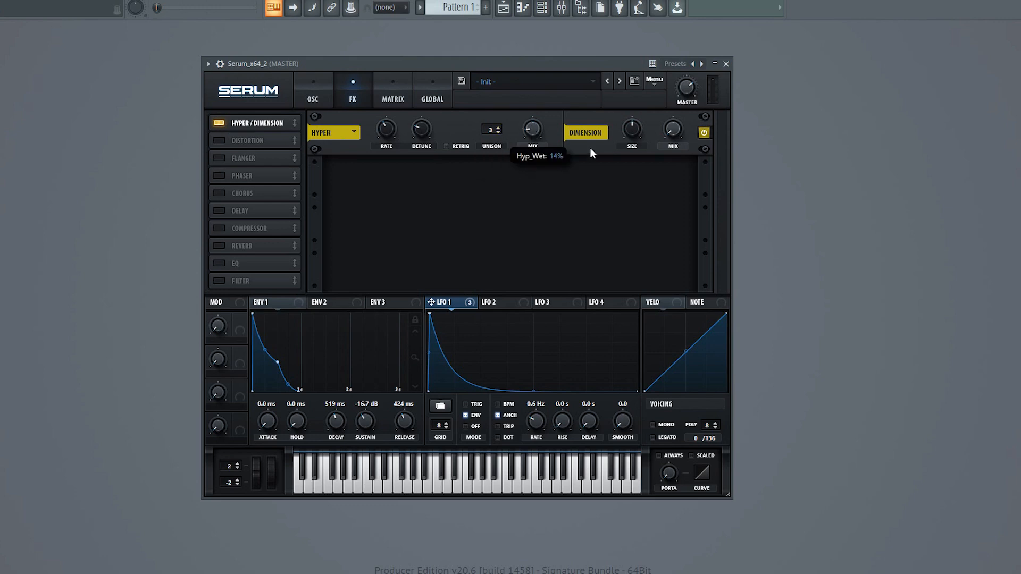
{"action": "left_click_drag", "start_coordinate": [631, 128], "coordinate": [618, 143]}
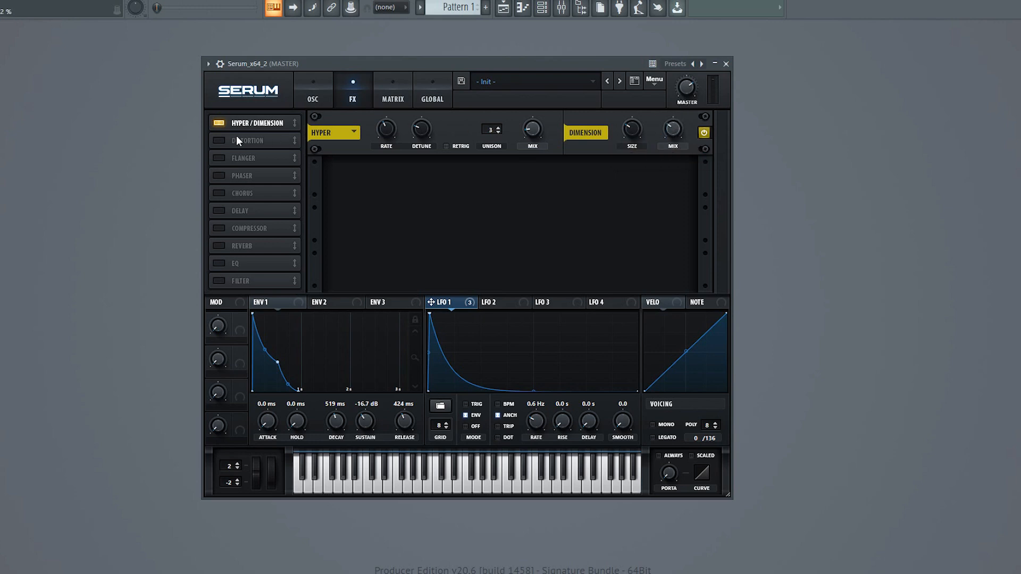
- Enable Distortion, Reverb and Compressor, arranging them in that order directly after Hyper/Dimension
{"action": "left_click", "coordinate": [223, 140]}
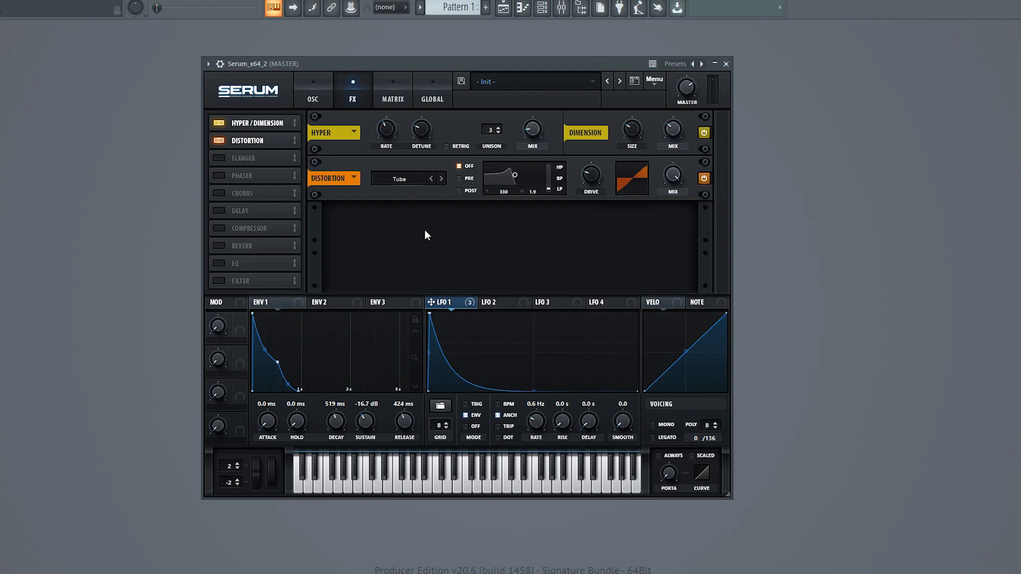
{"action": "left_click", "coordinate": [218, 250]}
{"action": "left_click_drag", "start_coordinate": [216, 250], "coordinate": [253, 154]}
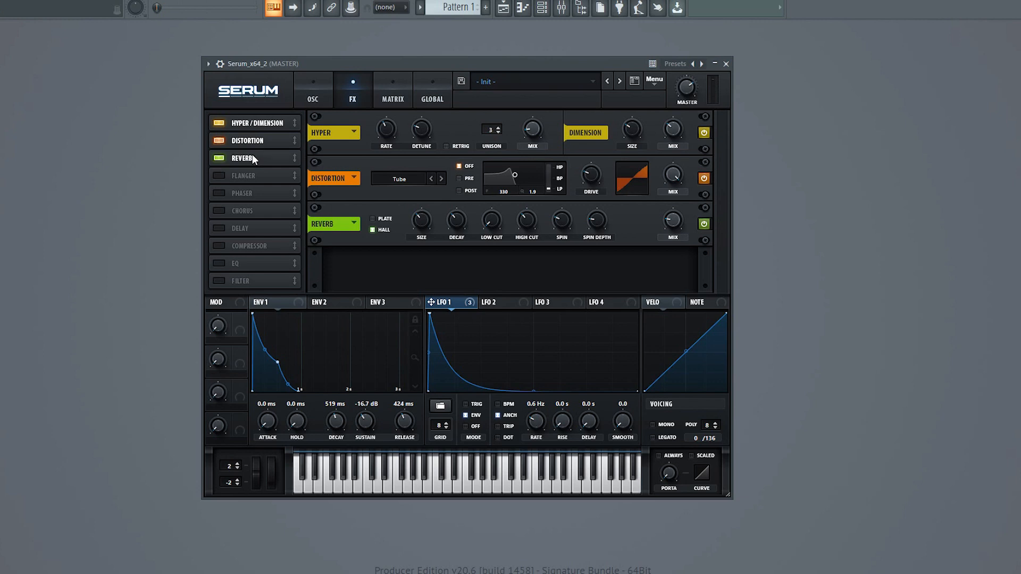
{"action": "left_click", "coordinate": [219, 247]}
{"action": "left_click_drag", "start_coordinate": [219, 247], "coordinate": [254, 172]}
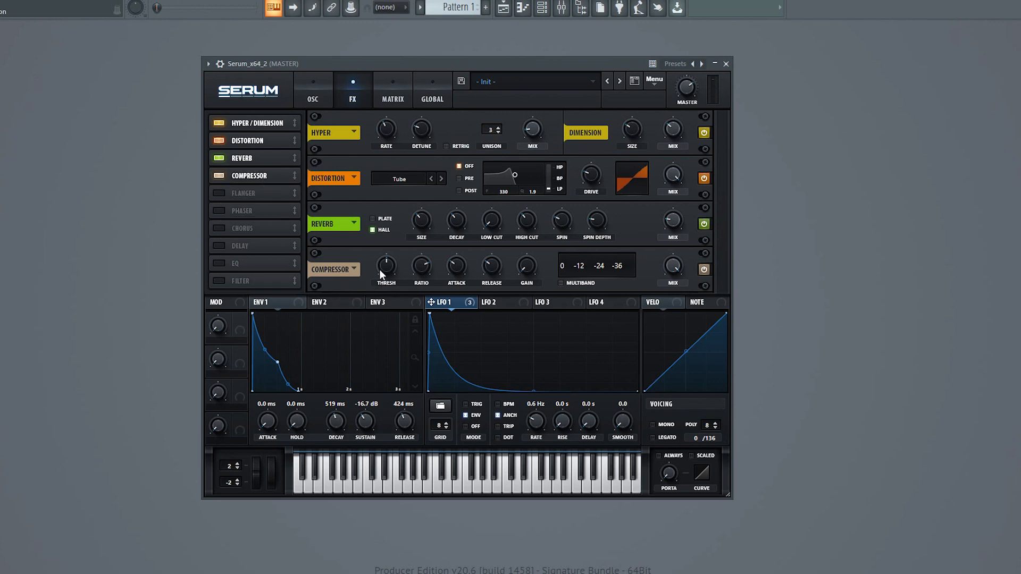
- Adjust the compressor's threshold, ratio and attack, with 999.1 ms release and 22.7 dB gain, then enable Multiband and tune its bands
{"action": "mouse_move", "coordinate": [385, 273]}
{"action": "mouse_move", "coordinate": [470, 247]}
{"action": "mouse_move", "coordinate": [461, 267]}
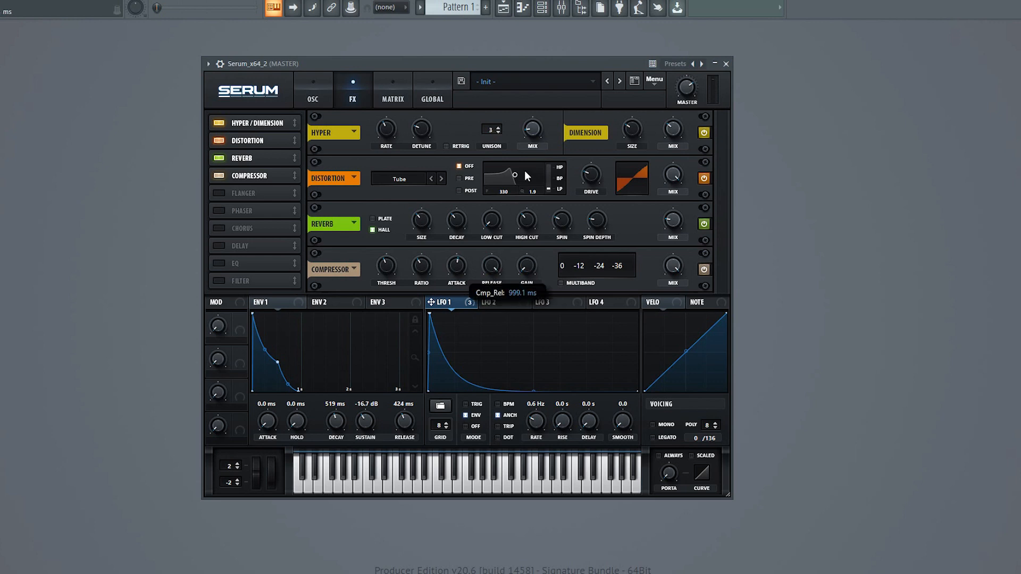
{"action": "left_click_drag", "start_coordinate": [529, 269], "coordinate": [557, 211]}
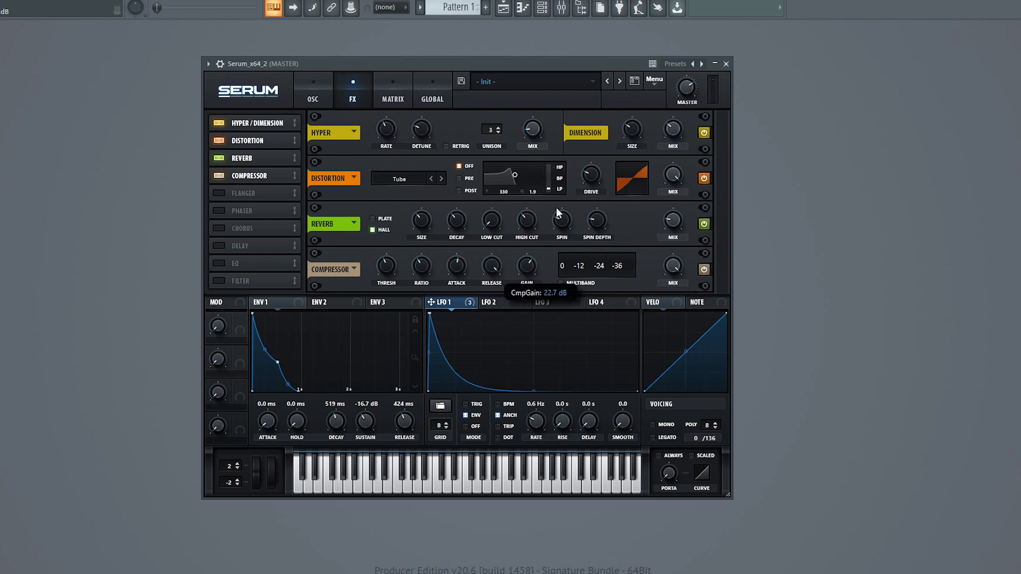
{"action": "left_click", "coordinate": [563, 283]}
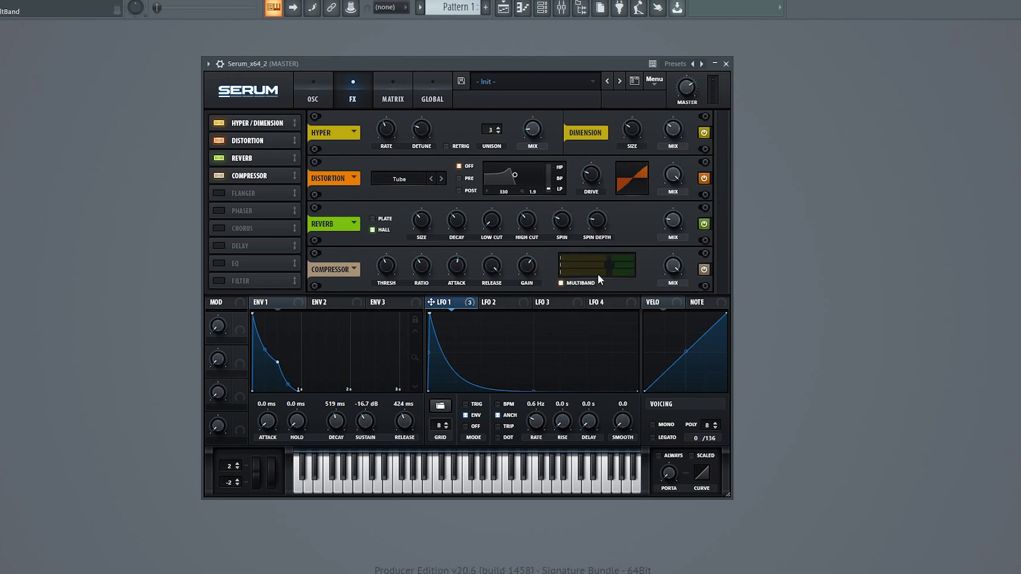
{"action": "left_click_drag", "start_coordinate": [613, 273], "coordinate": [581, 274]}
{"action": "mouse_move", "coordinate": [596, 267]}
{"action": "left_mouse_down"}
{"action": "mouse_move", "coordinate": [566, 262]}
{"action": "mouse_move", "coordinate": [598, 268]}
{"action": "mouse_move", "coordinate": [605, 257]}
{"action": "mouse_move", "coordinate": [603, 275]}
{"action": "left_mouse_up"}
{"action": "left_click_drag", "start_coordinate": [593, 269], "coordinate": [600, 267]}
- Enable the EQ after the compressor, cut the lows with a high-pass low band, and boost the high shelf with a lowered frequency
{"action": "left_click", "coordinate": [250, 263]}
{"action": "left_click", "coordinate": [475, 281]}
{"action": "mouse_move", "coordinate": [384, 266]}
{"action": "left_mouse_down"}
{"action": "mouse_move", "coordinate": [416, 278]}
{"action": "mouse_move", "coordinate": [385, 270]}
{"action": "left_mouse_up"}
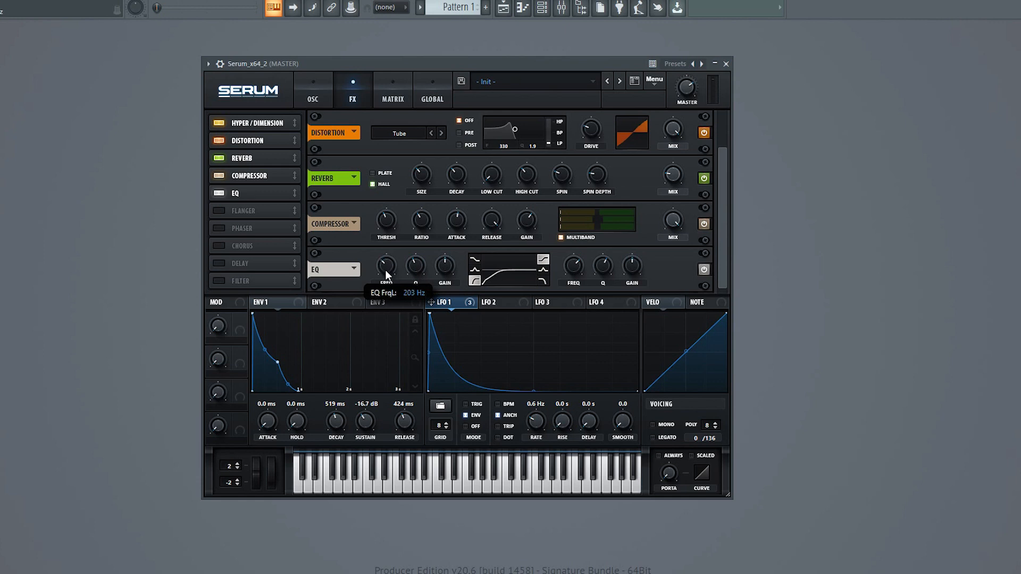
{"action": "left_click_drag", "start_coordinate": [636, 267], "coordinate": [636, 251]}
{"action": "left_click_drag", "start_coordinate": [580, 267], "coordinate": [560, 279]}
{"action": "left_click_drag", "start_coordinate": [386, 266], "coordinate": [382, 248]}
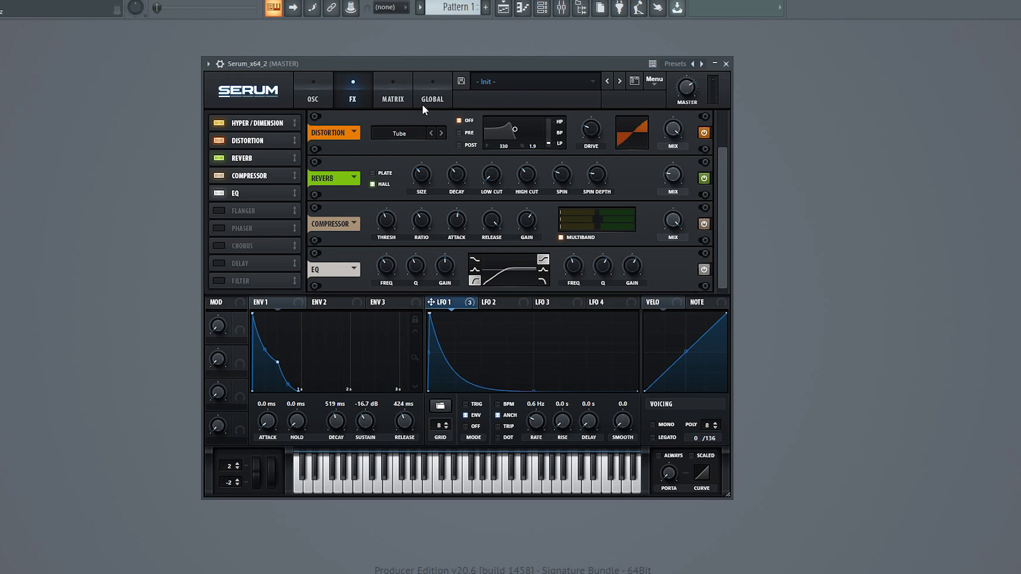